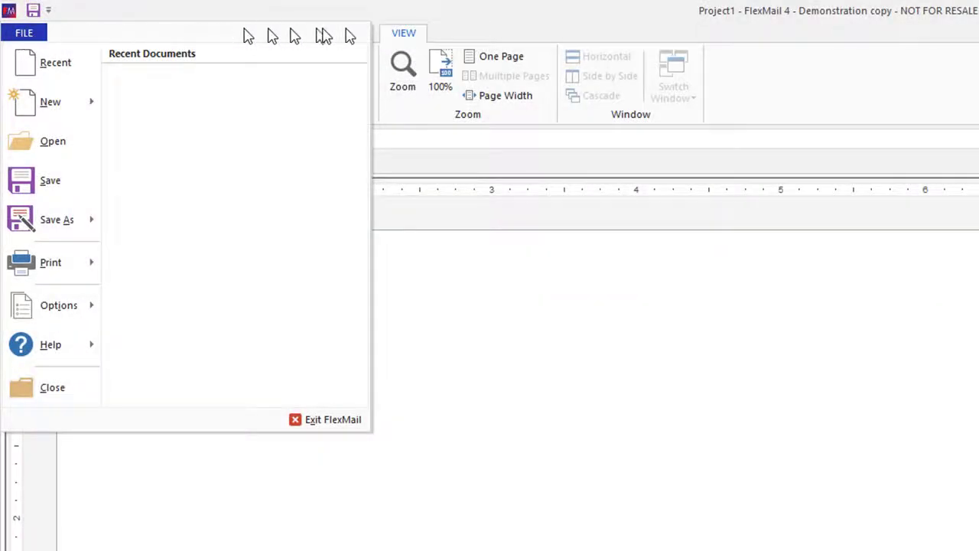
- Close the File commands overview and switch between the Datasheet and Designer views
{"action": "left_click", "coordinate": [404, 33]}
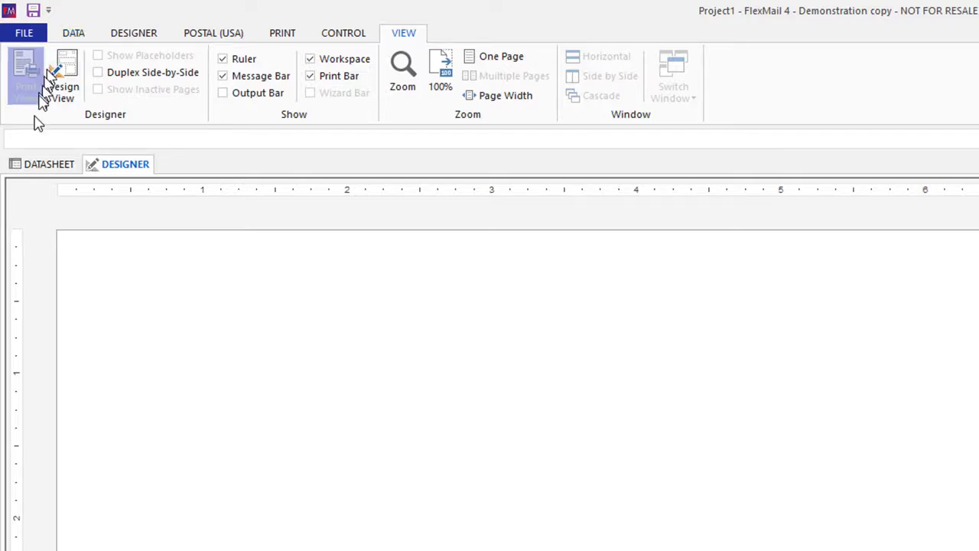
{"action": "left_click", "coordinate": [37, 175]}
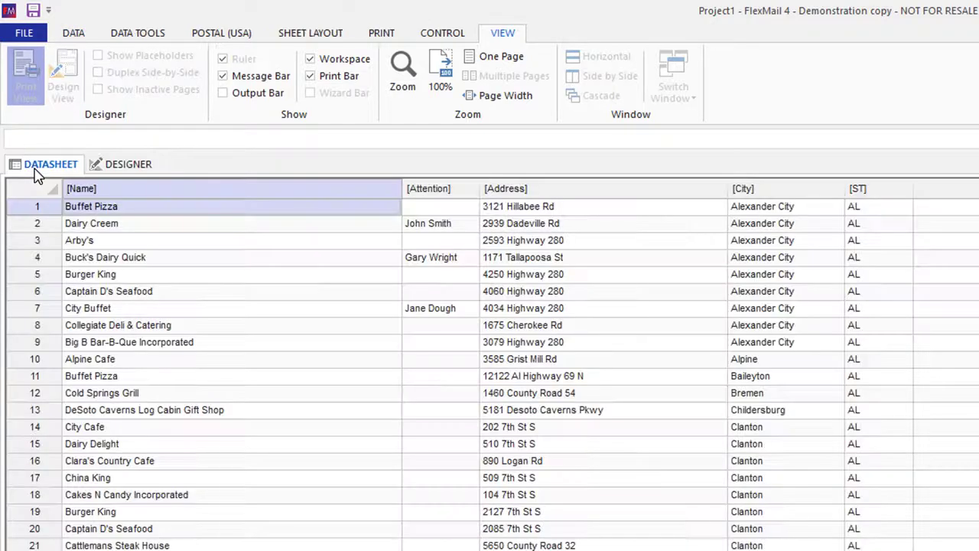
{"action": "left_click", "coordinate": [118, 168]}
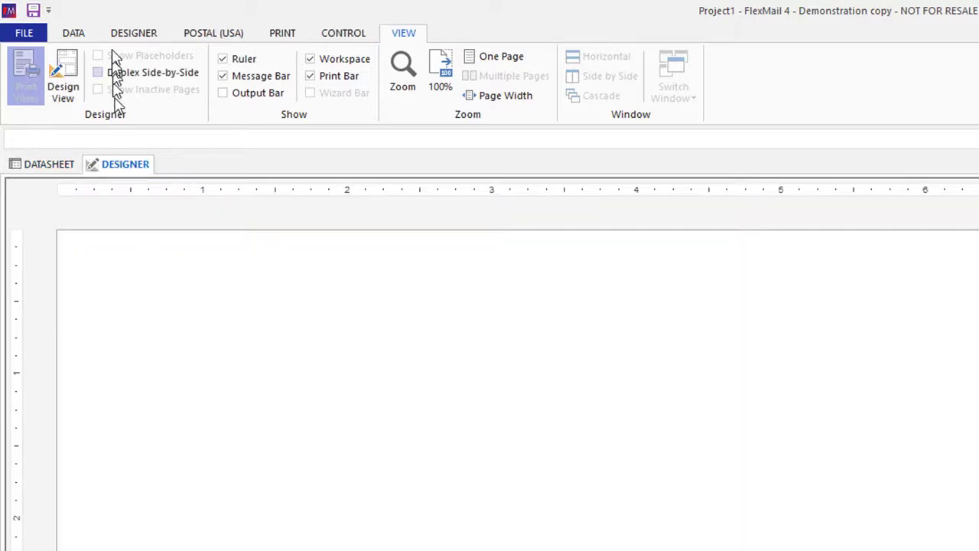
- Browse the Data and Designer ribbon tabs, ending on the restaurant records datasheet
{"action": "left_click", "coordinate": [77, 35]}
{"action": "left_click", "coordinate": [134, 35]}
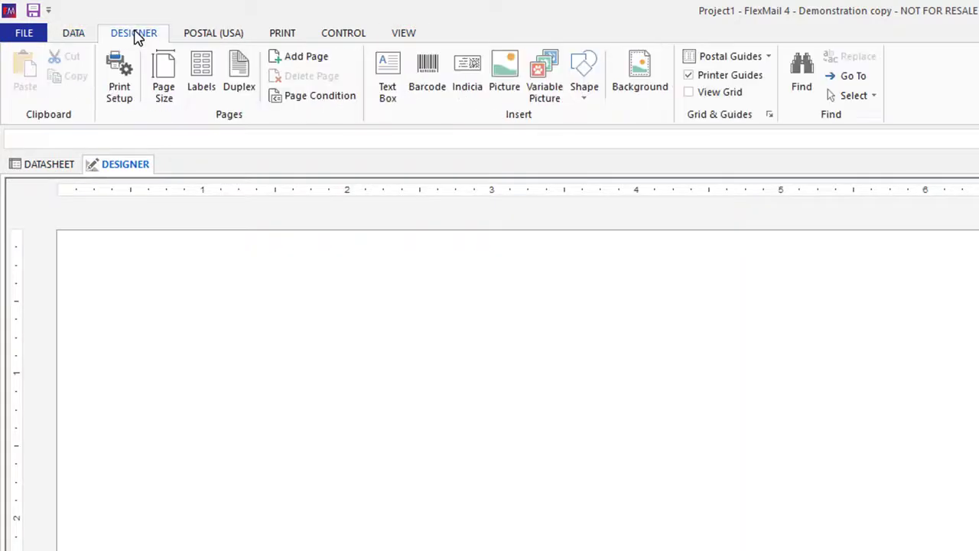
{"action": "left_click", "coordinate": [45, 164]}
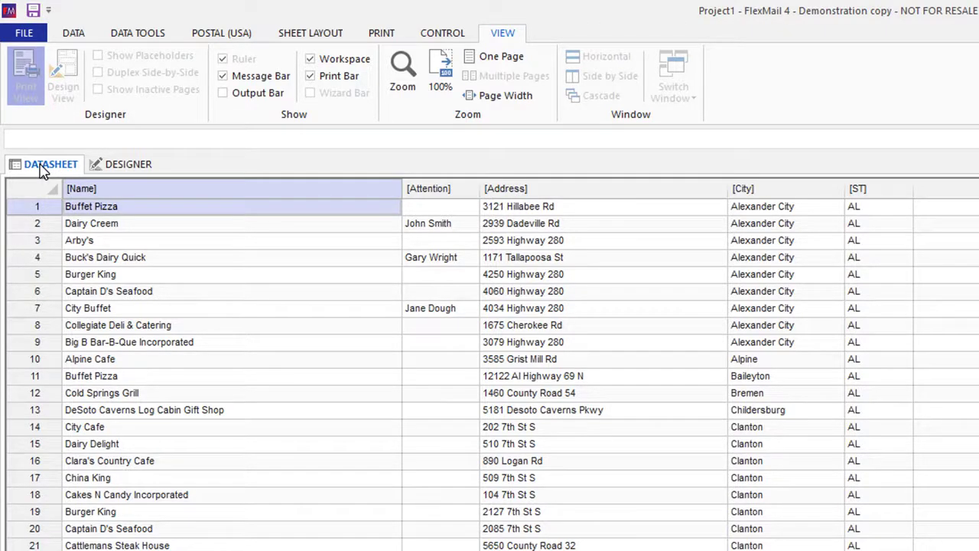
{"action": "left_click", "coordinate": [123, 168]}
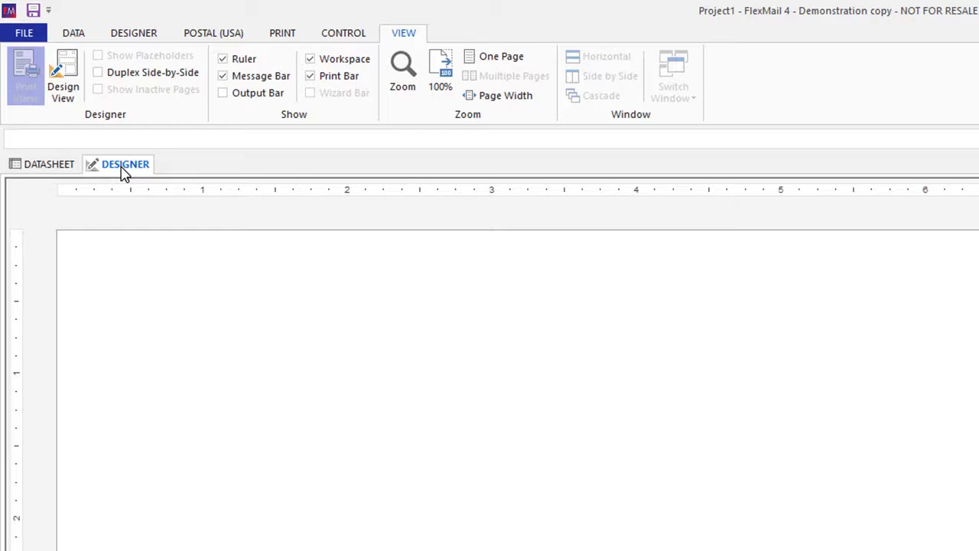
{"action": "left_click", "coordinate": [61, 163]}
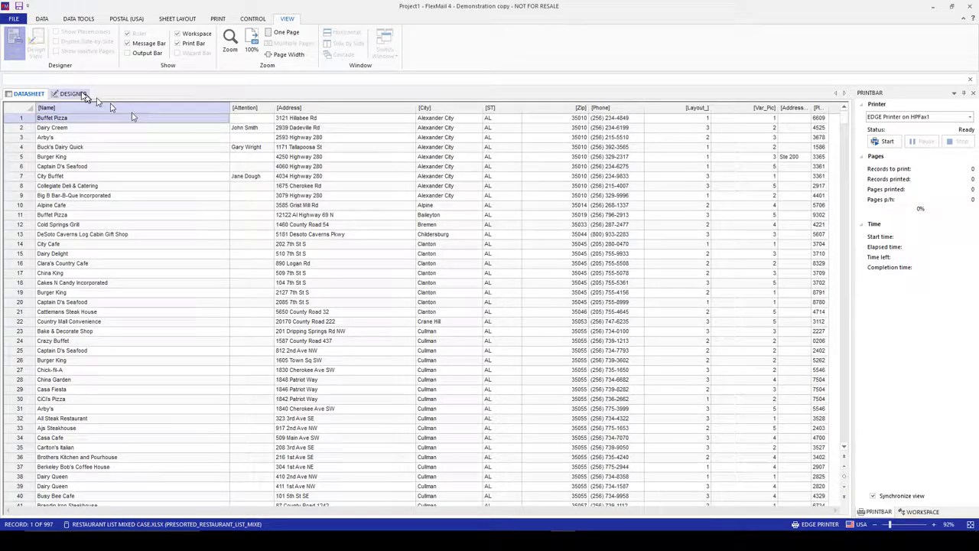
- Return to the blank Designer page and switch the side panel from Workspace to Printbar
{"action": "left_click", "coordinate": [76, 94]}
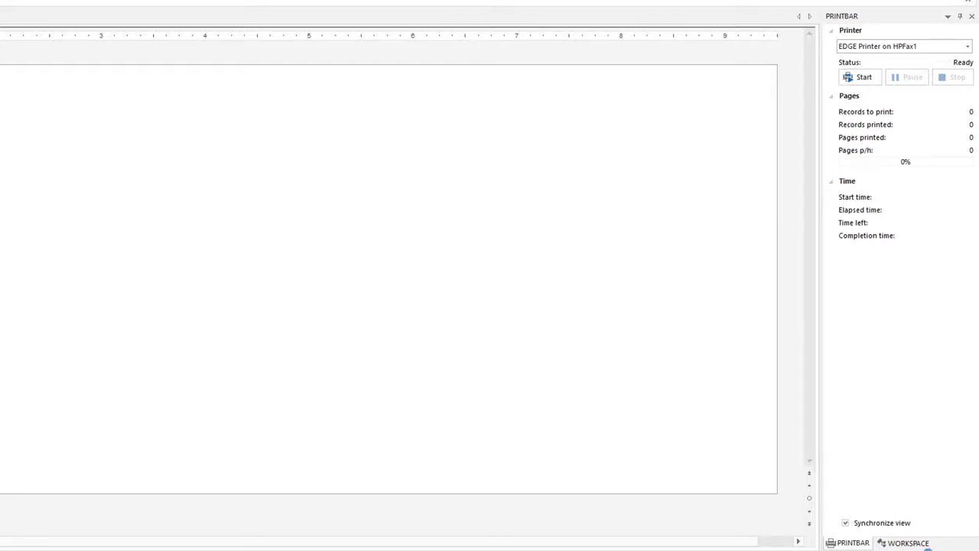
{"action": "left_click", "coordinate": [922, 543]}
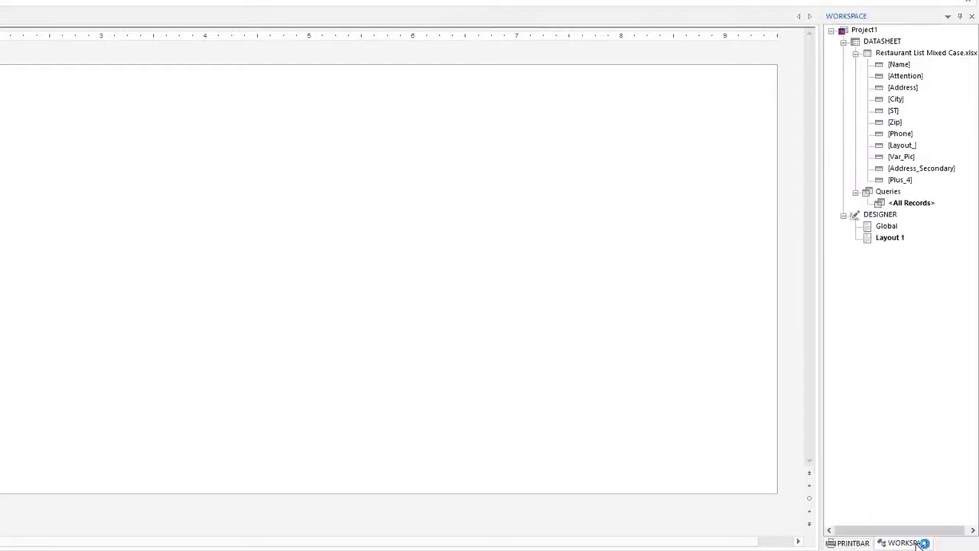
{"action": "left_click", "coordinate": [850, 543]}
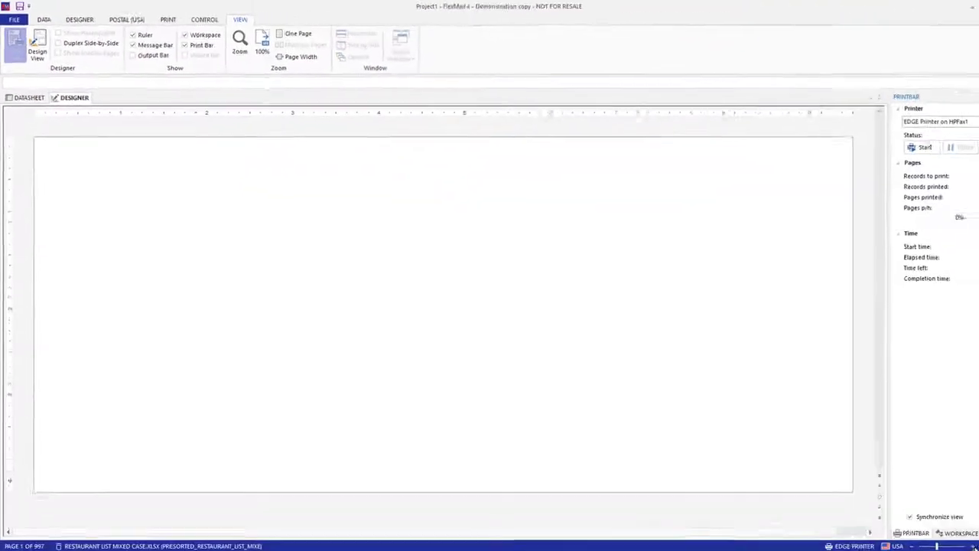
- Adjust the zoom slider, then zoom out two steps and in two steps to 171%
{"action": "left_click_drag", "start_coordinate": [901, 524], "coordinate": [899, 524]}
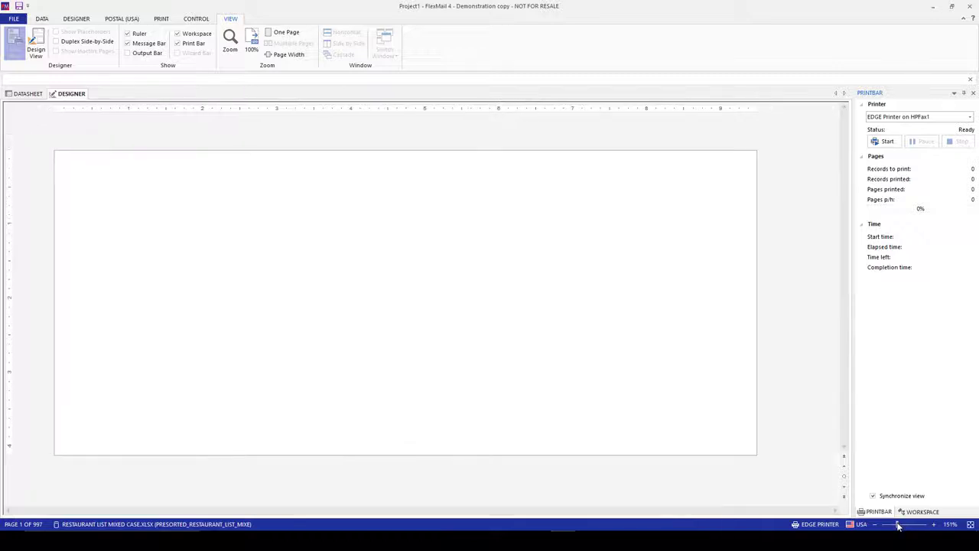
{"action": "left_click", "coordinate": [874, 524]}
{"action": "left_click", "coordinate": [874, 523]}
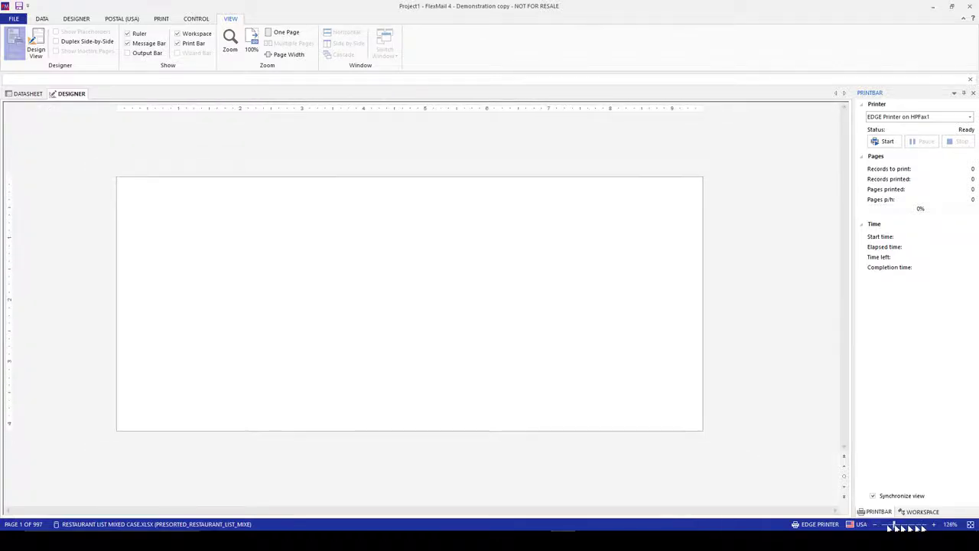
{"action": "left_click", "coordinate": [933, 524]}
{"action": "left_click", "coordinate": [932, 525]}
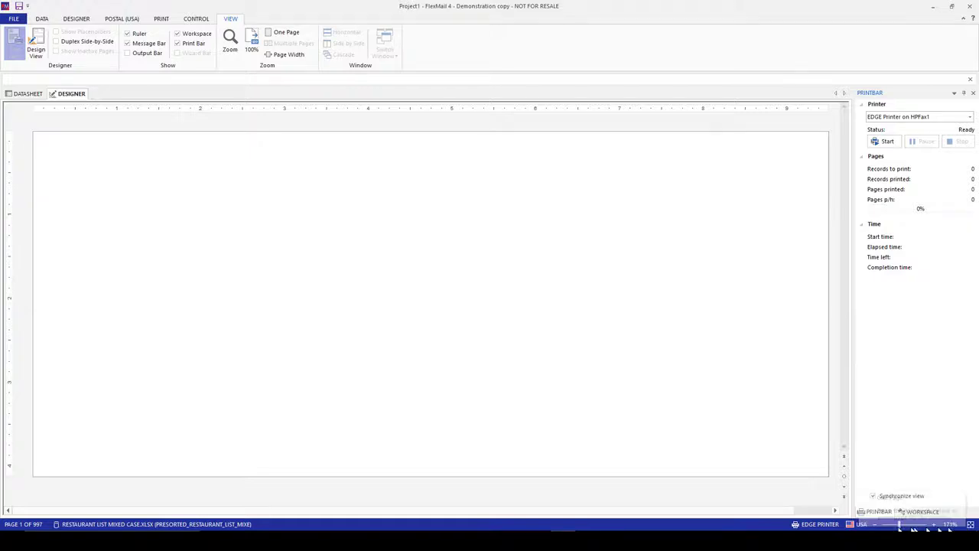
{"action": "left_click", "coordinate": [23, 94]}
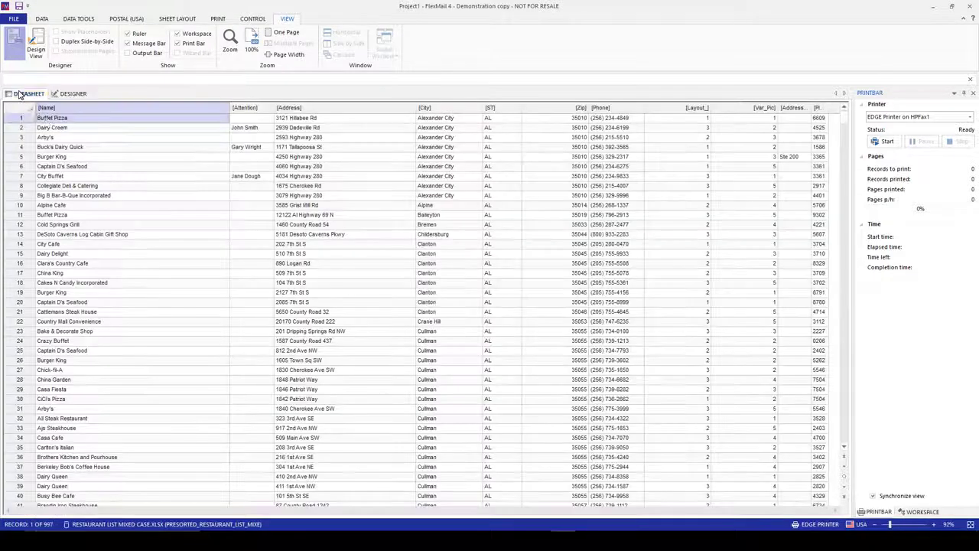
{"action": "left_click", "coordinate": [877, 524]}
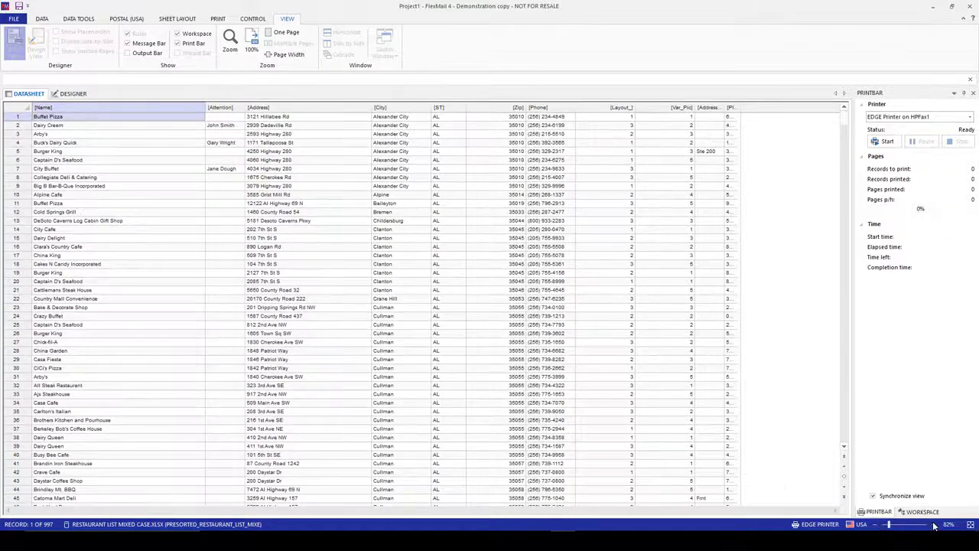
{"action": "left_click", "coordinate": [933, 525]}
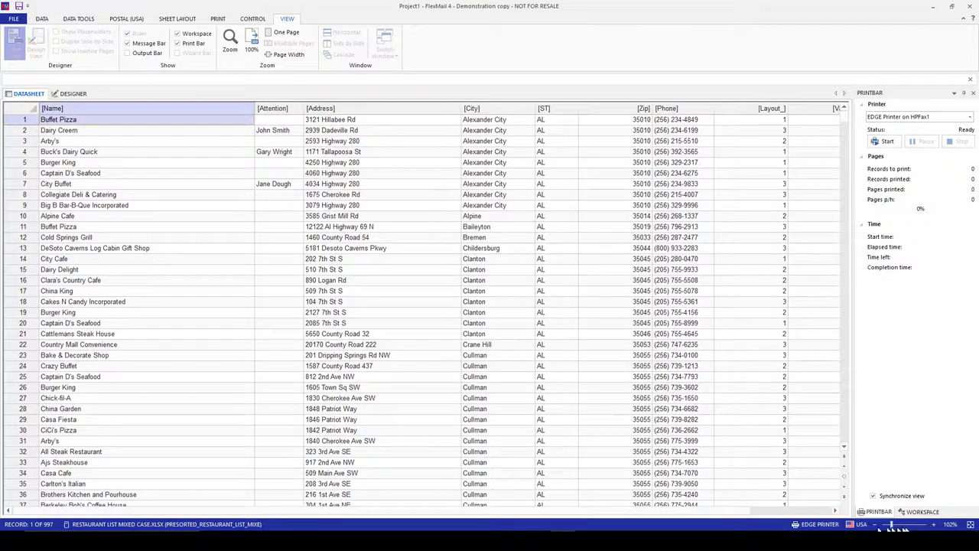
{"action": "left_click", "coordinate": [73, 94]}
{"action": "left_click", "coordinate": [844, 487]}
{"action": "left_click", "coordinate": [845, 488]}
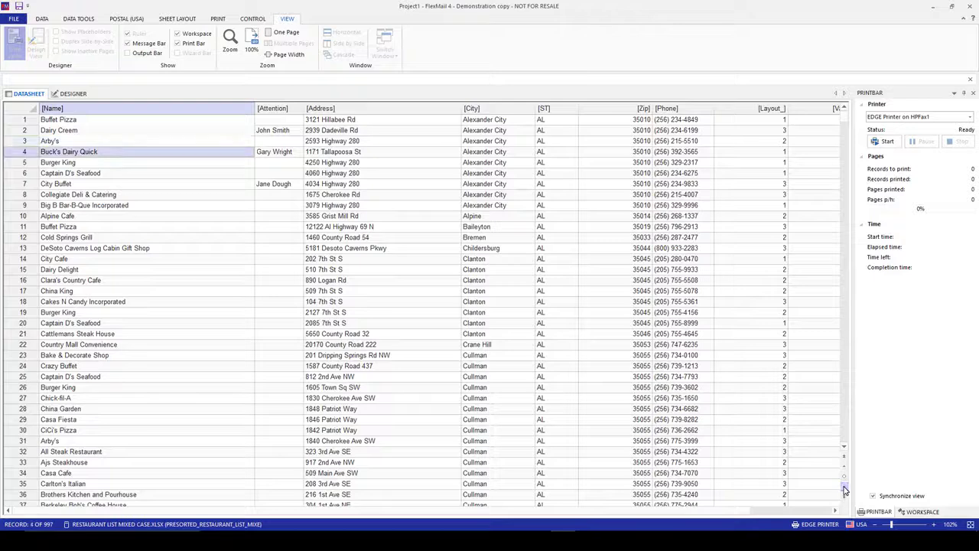
{"action": "left_click", "coordinate": [845, 487]}
{"action": "left_click", "coordinate": [844, 487]}
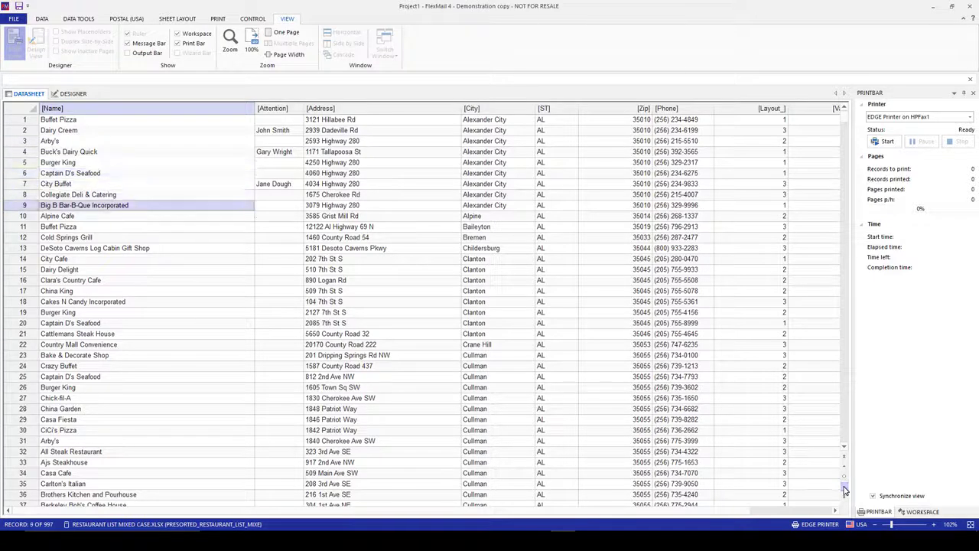
{"action": "left_click", "coordinate": [844, 497]}
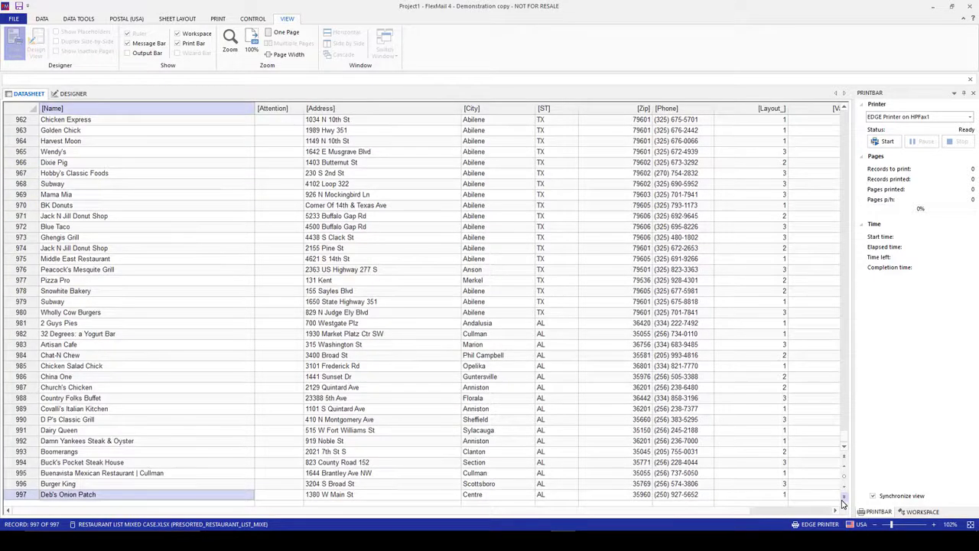
{"action": "left_click", "coordinate": [845, 460]}
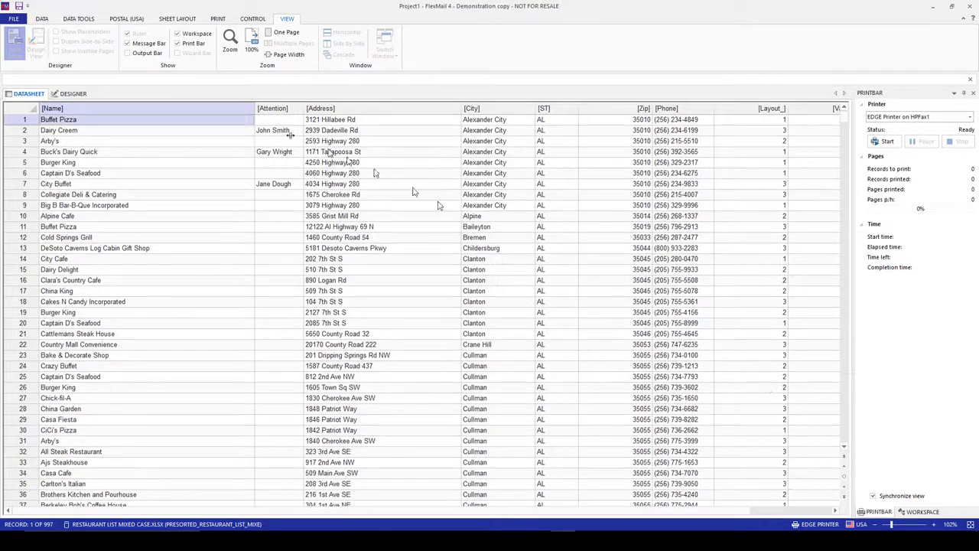
{"action": "left_click", "coordinate": [55, 93]}
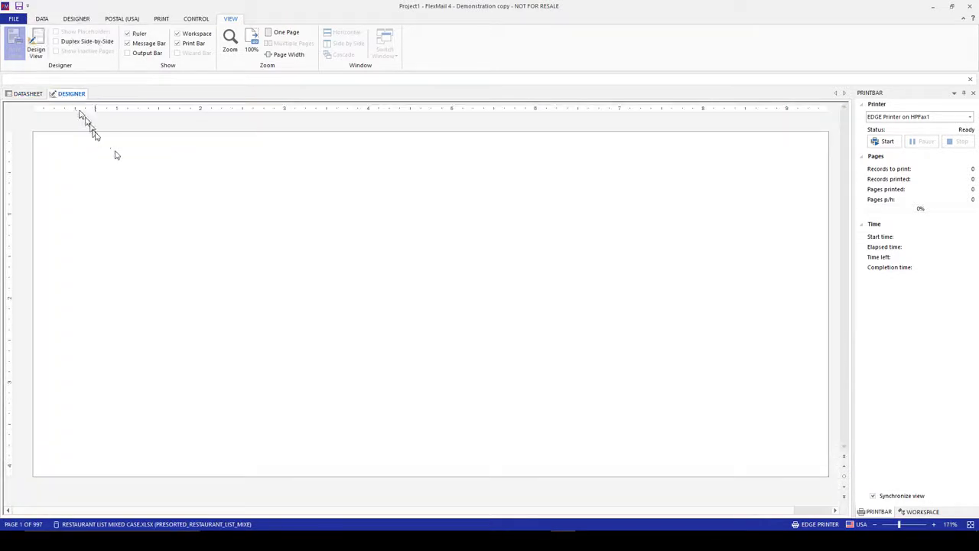